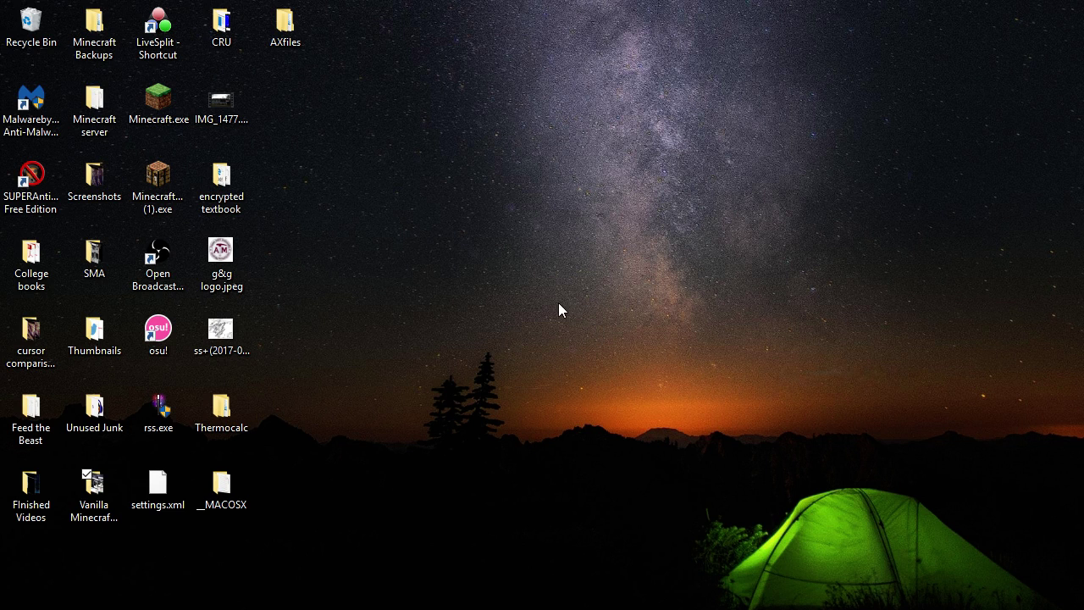
Open Graphics Properties from the desktop right-click menu and go to the Display page.
right_click(510, 261)
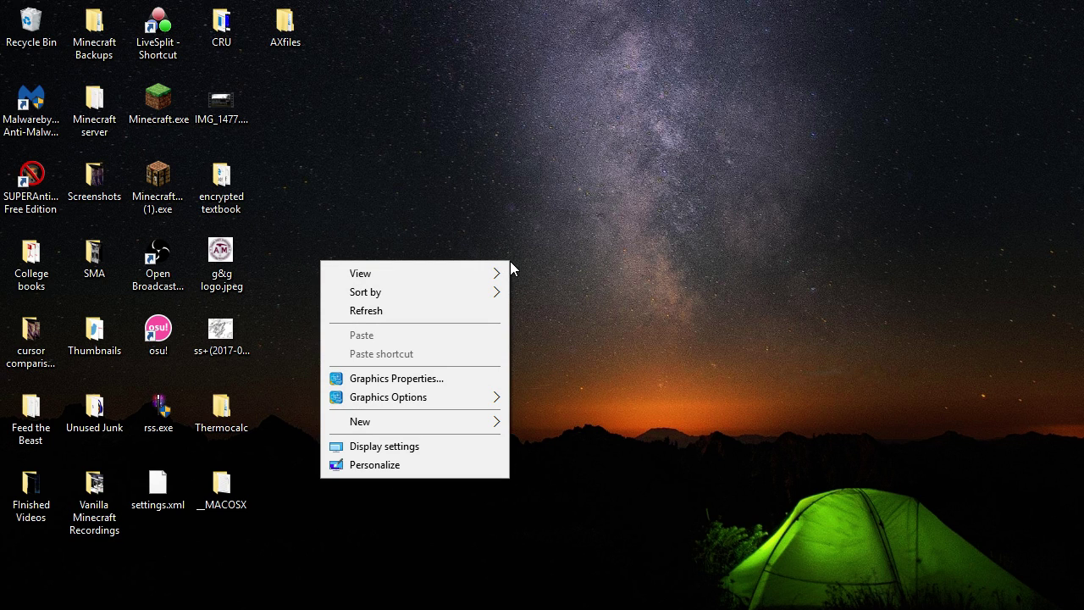
click(468, 383)
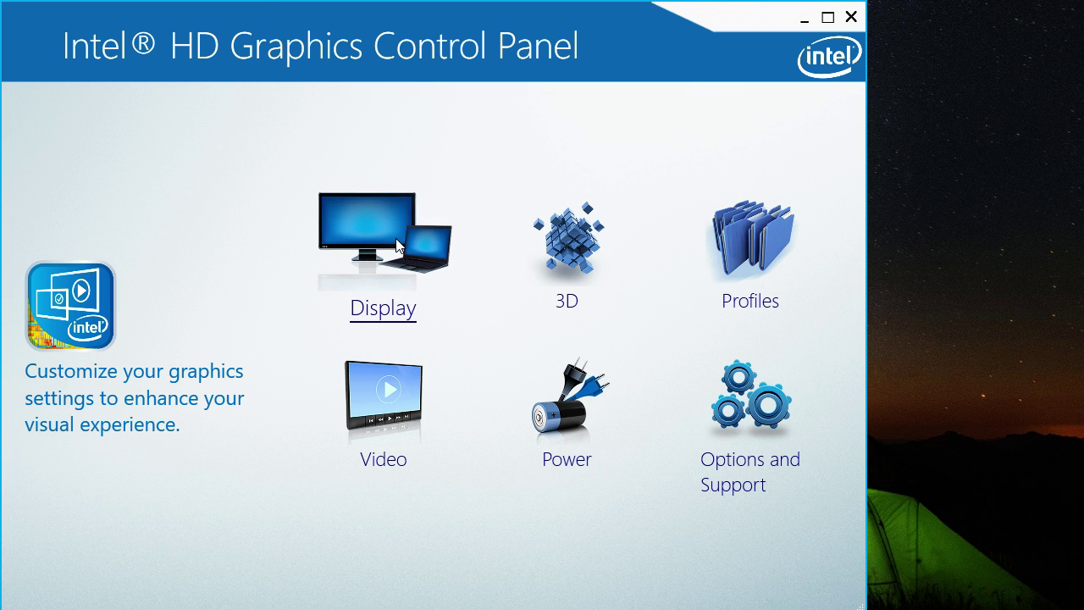
click(375, 229)
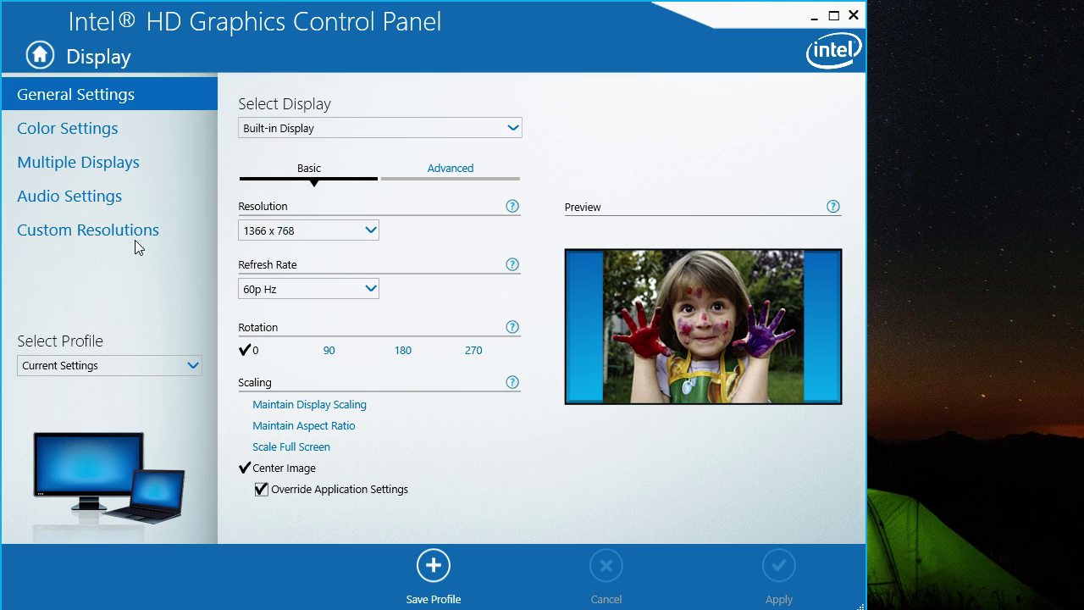
Switch Select Display to Digital Television PANASONIC-TV and glance at its resolution list unchanged.
click(367, 130)
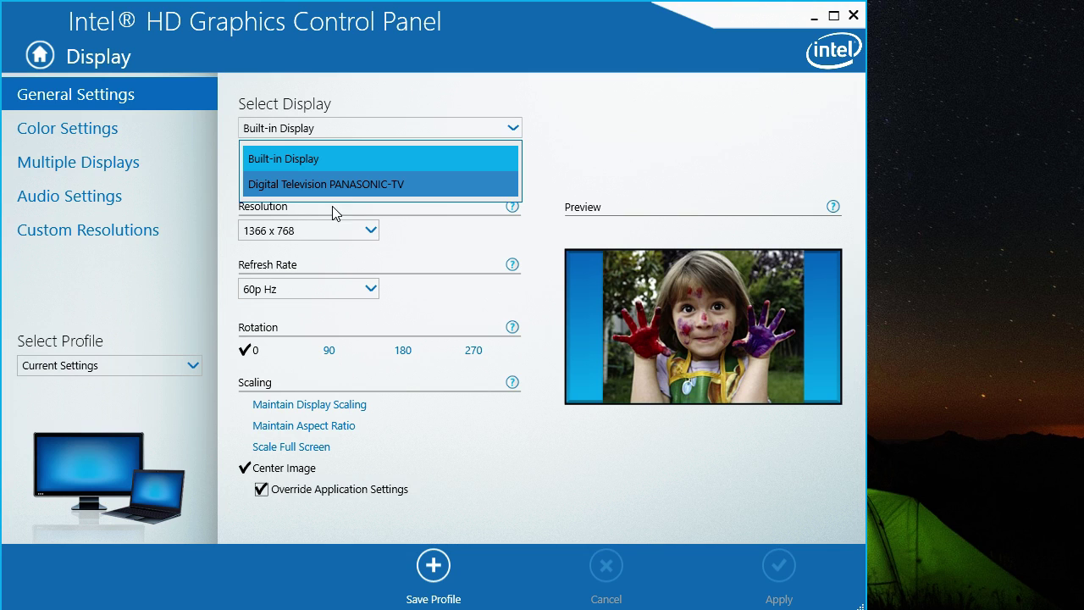
click(343, 185)
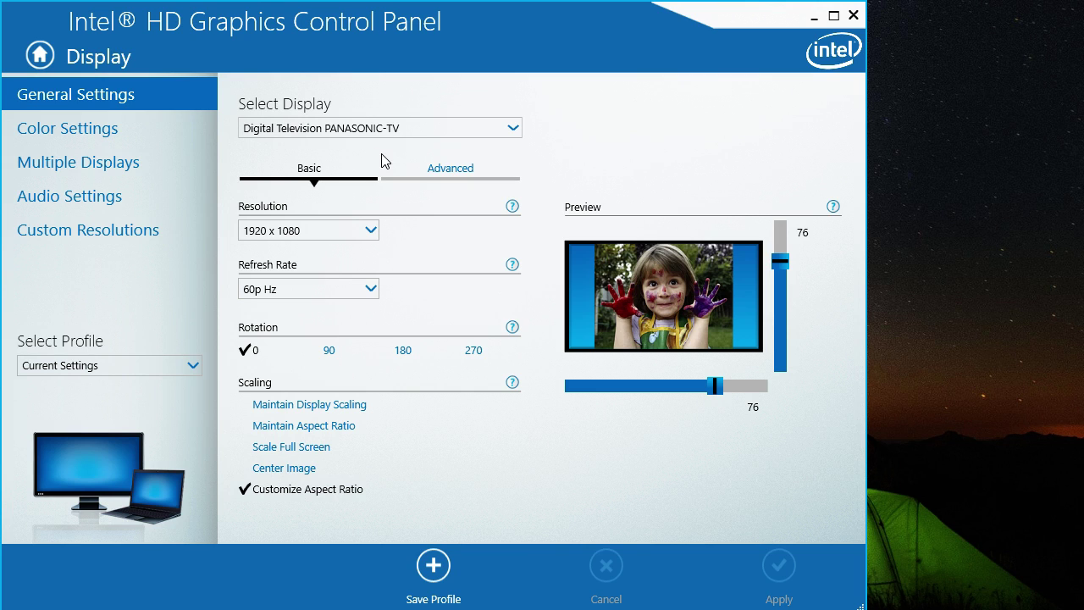
click(369, 235)
click(369, 232)
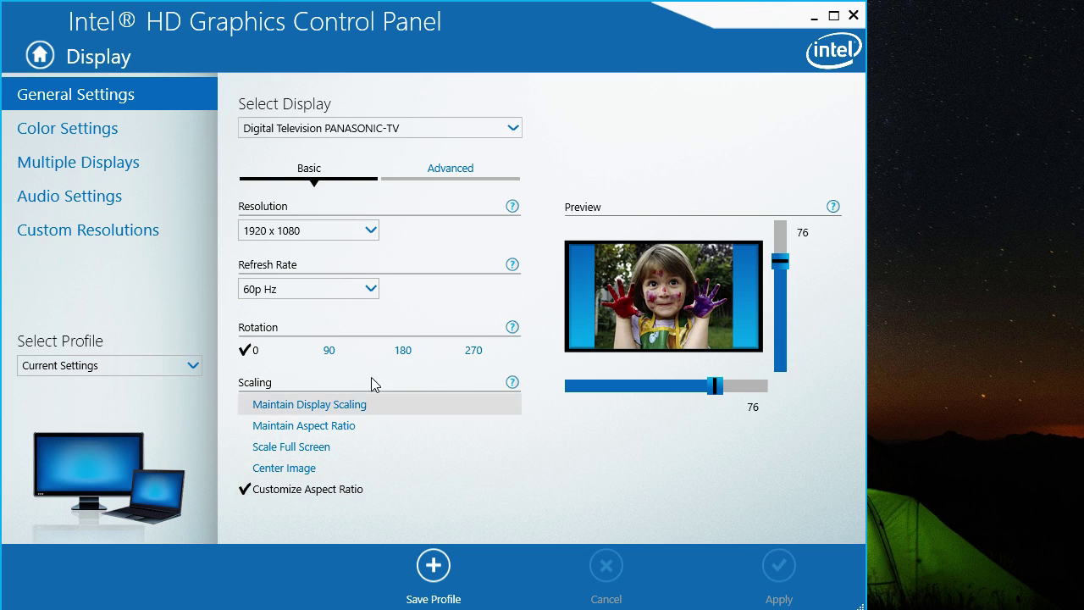
Set the Panasonic TV resolution to 1280 x 720.
click(334, 231)
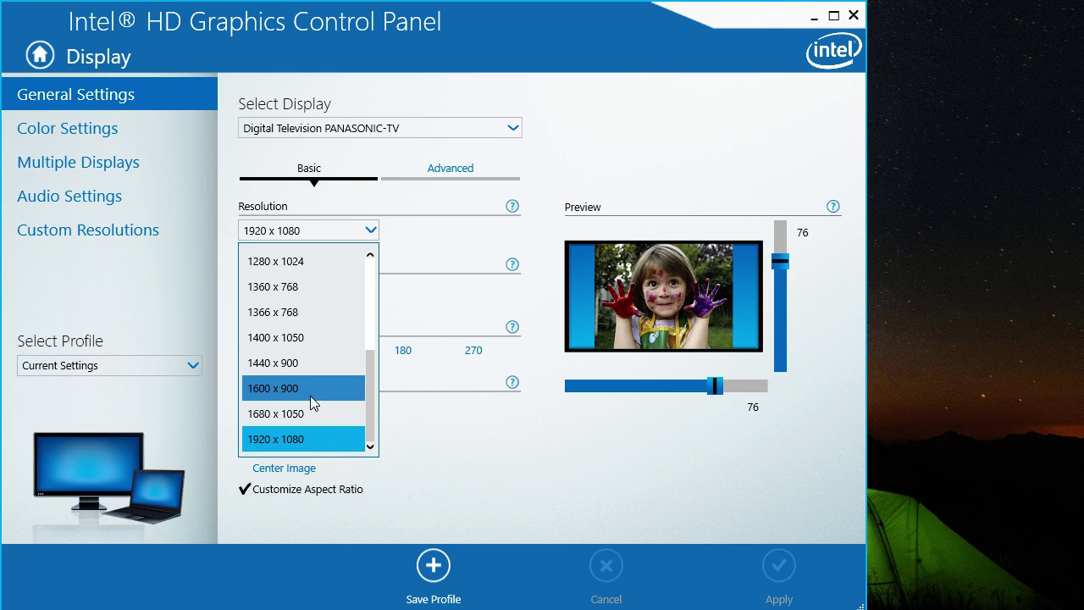
scroll(319, 269, up, 1)
scroll(315, 284, up, 1)
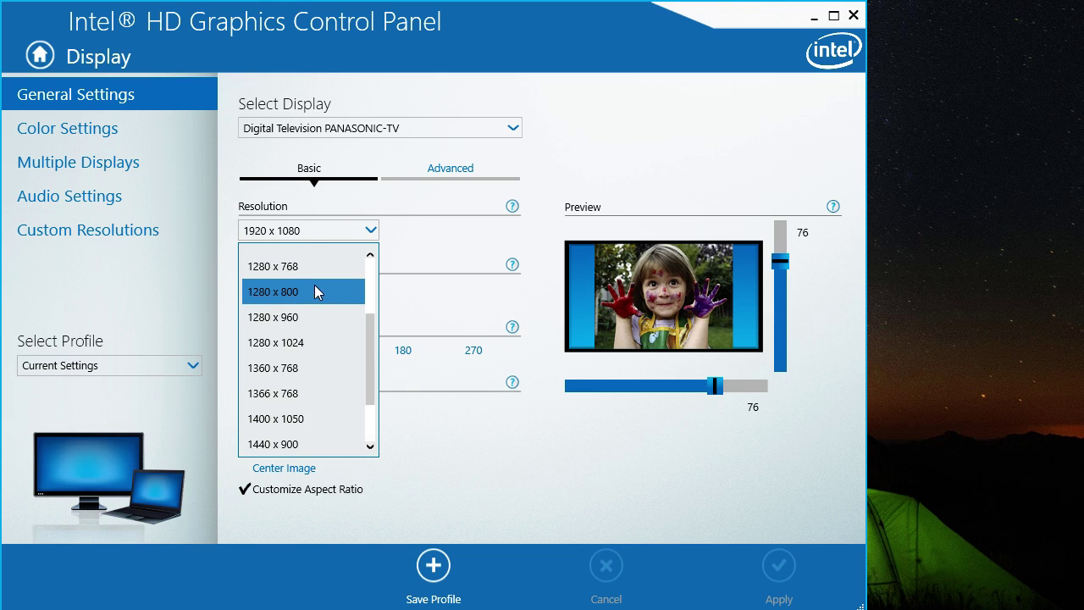
scroll(314, 297, up, 2)
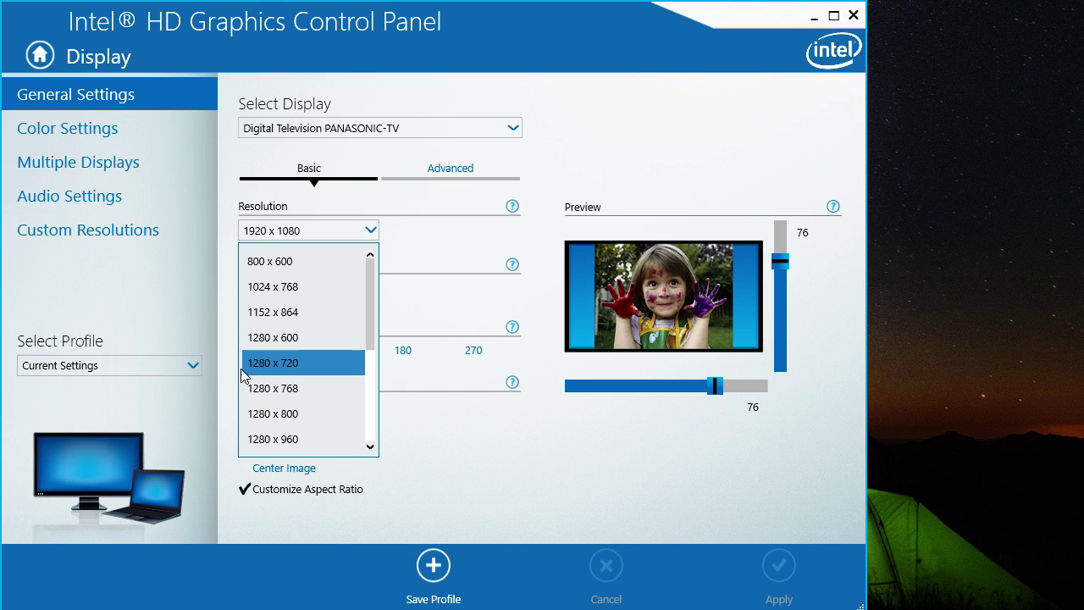
click(294, 362)
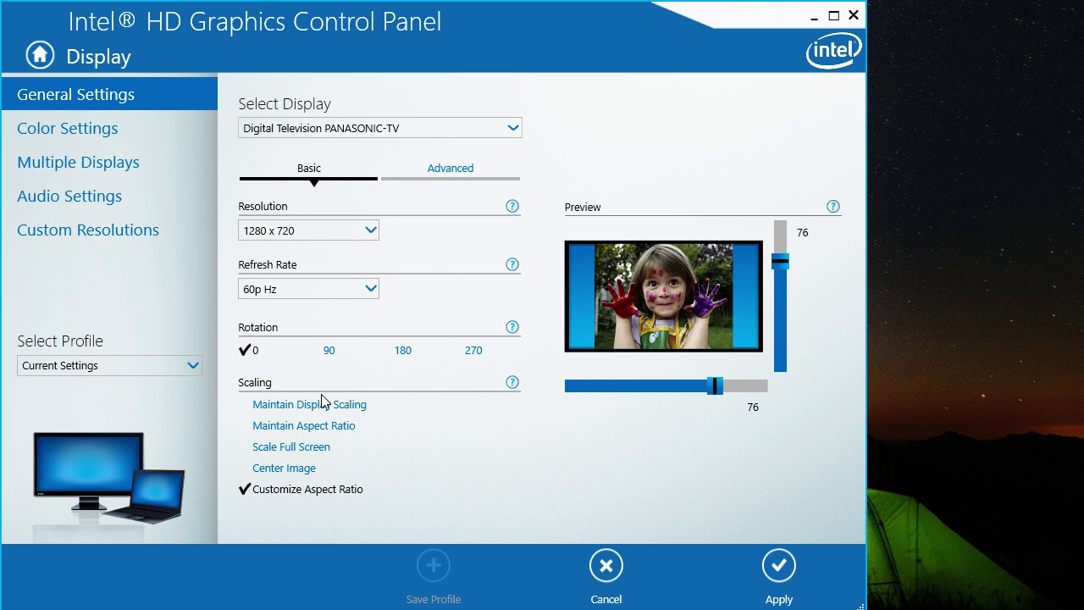
Try Maintain Display Scaling and Maintain Aspect Ratio, then return to Customize Aspect Ratio.
click(354, 405)
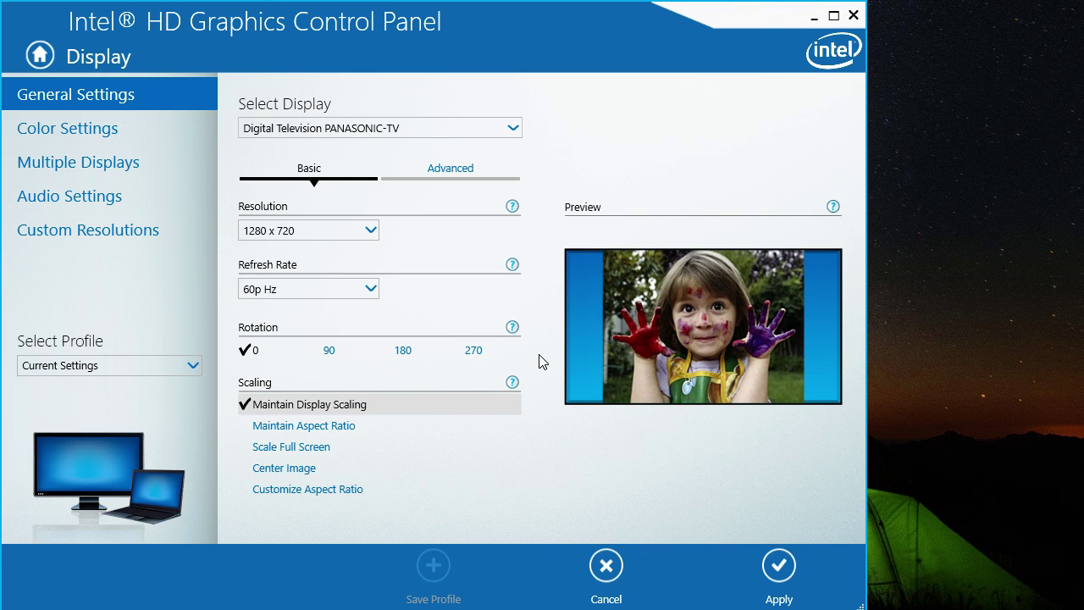
click(342, 428)
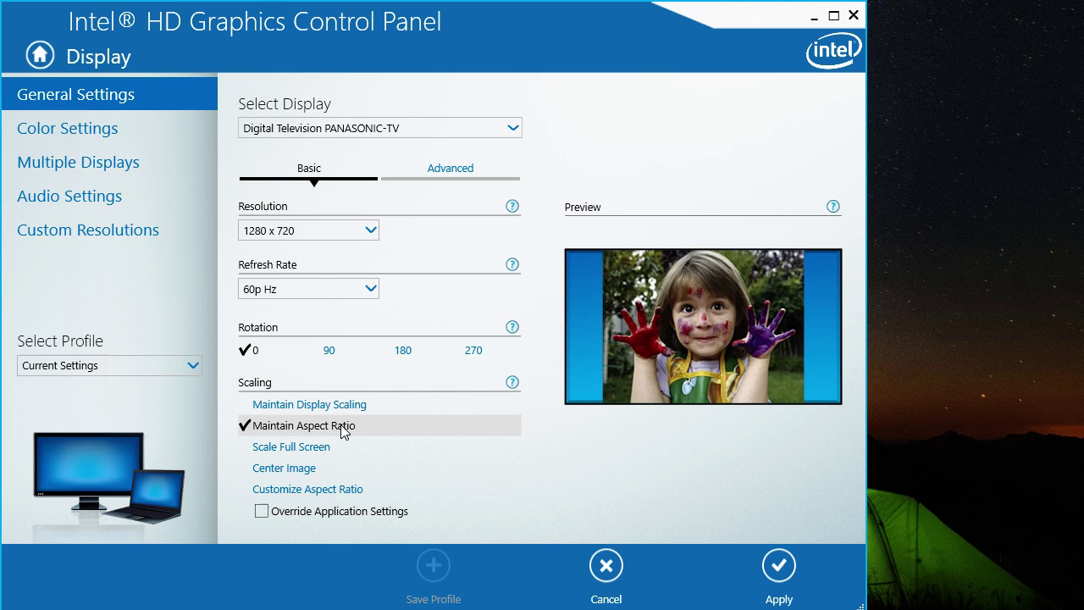
click(315, 491)
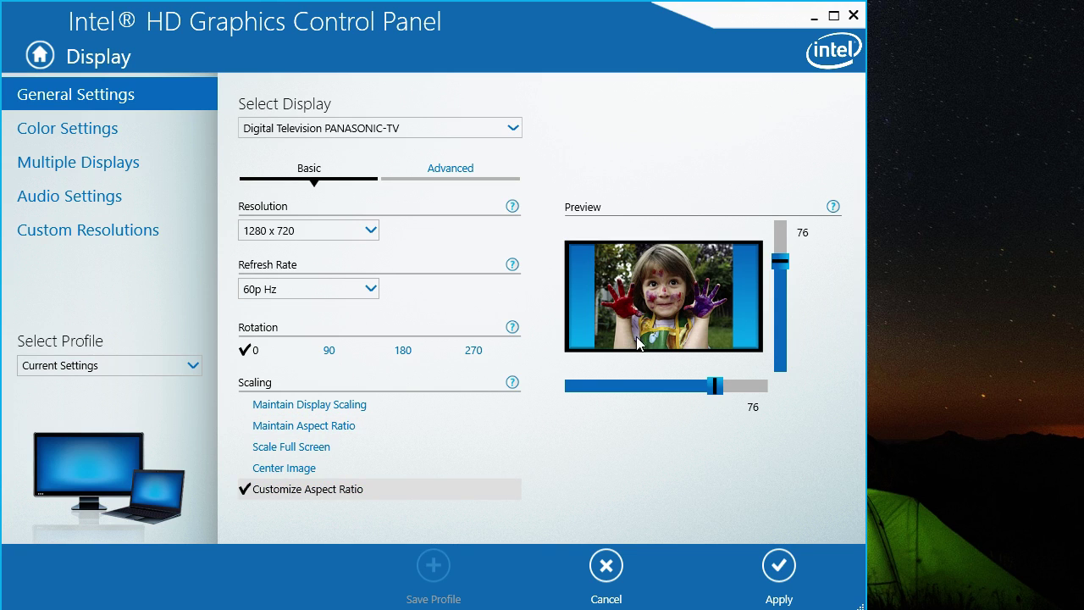
Push the horizontal and vertical scaling sliders to 100, then lower both to 80.
drag(715, 386, 787, 413)
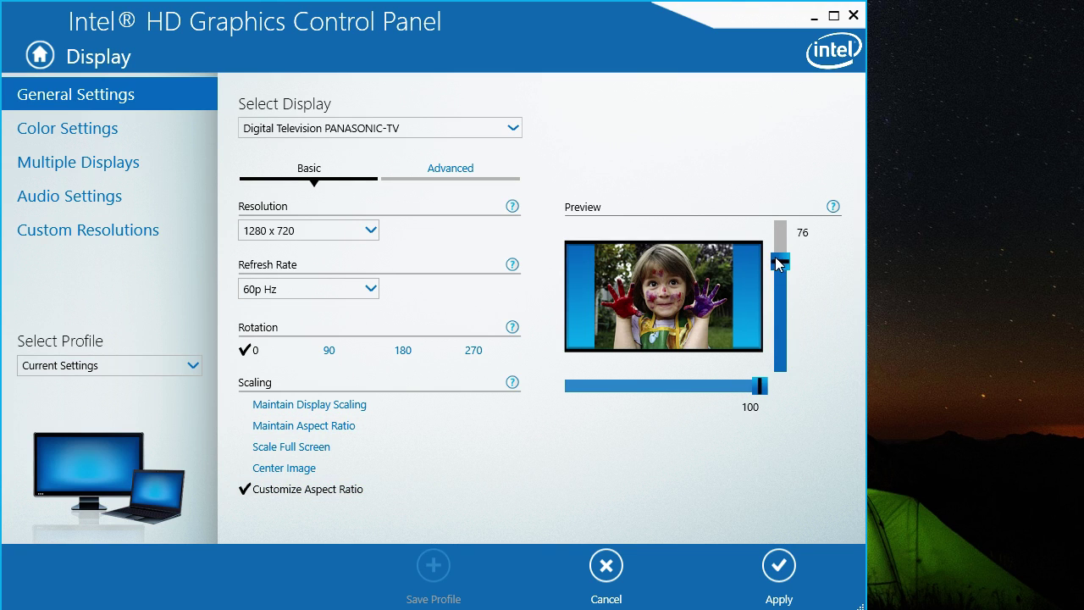
drag(780, 261, 778, 208)
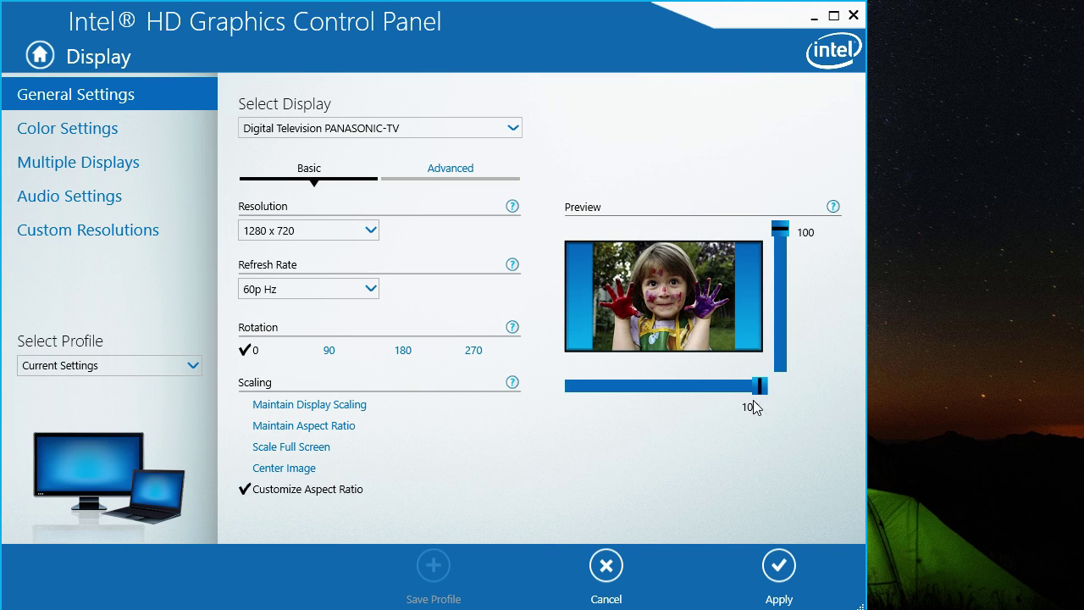
drag(760, 387, 740, 387)
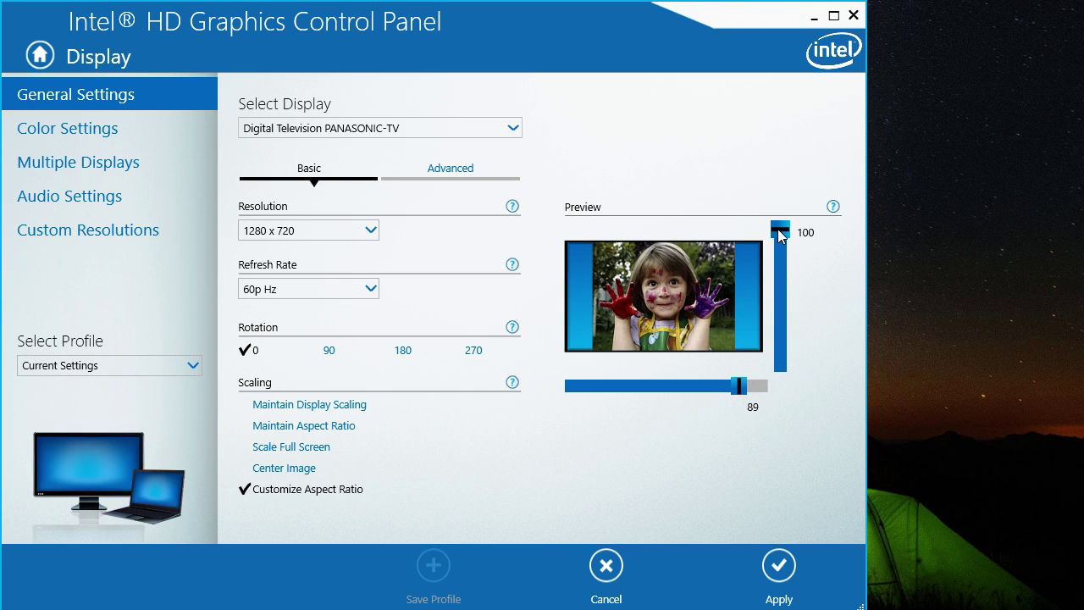
drag(780, 228, 782, 248)
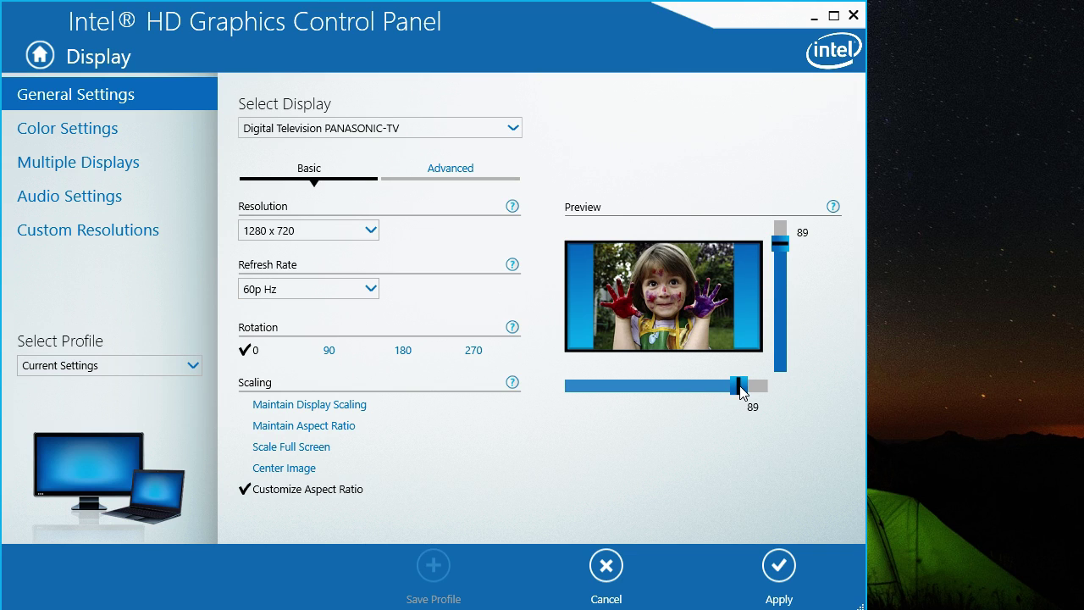
drag(739, 388, 722, 388)
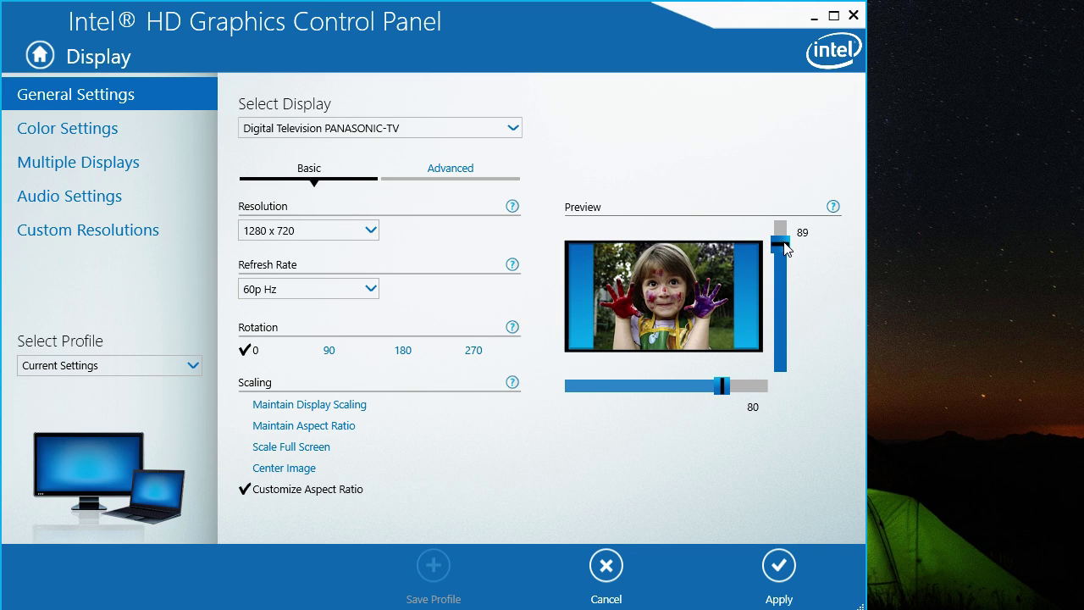
drag(784, 246, 784, 263)
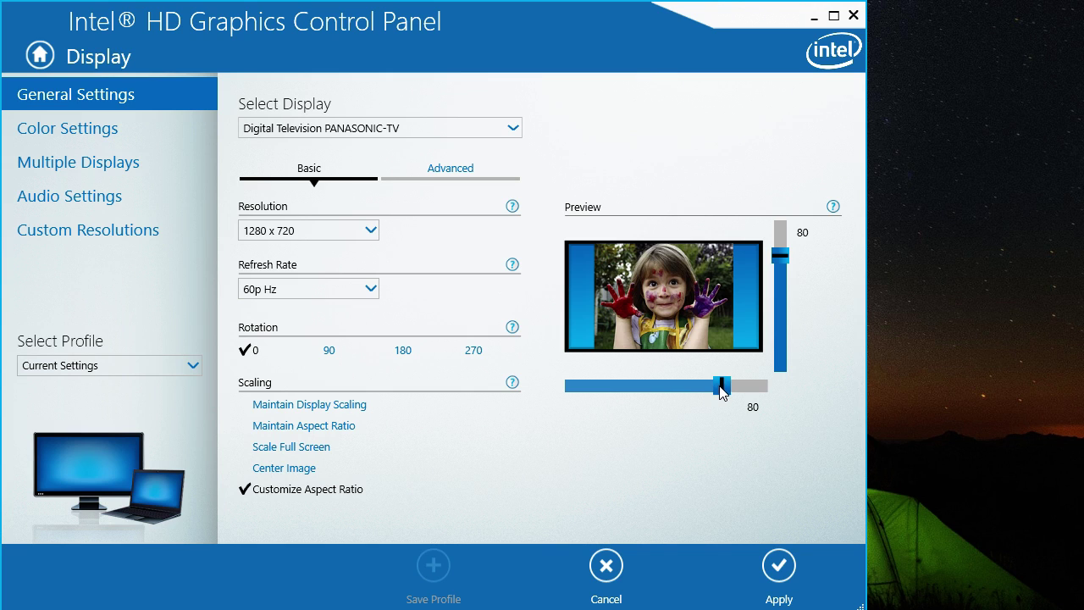
Fine-tune the horizontal and vertical scaling sliders until each reads exactly 76.
drag(721, 388, 728, 390)
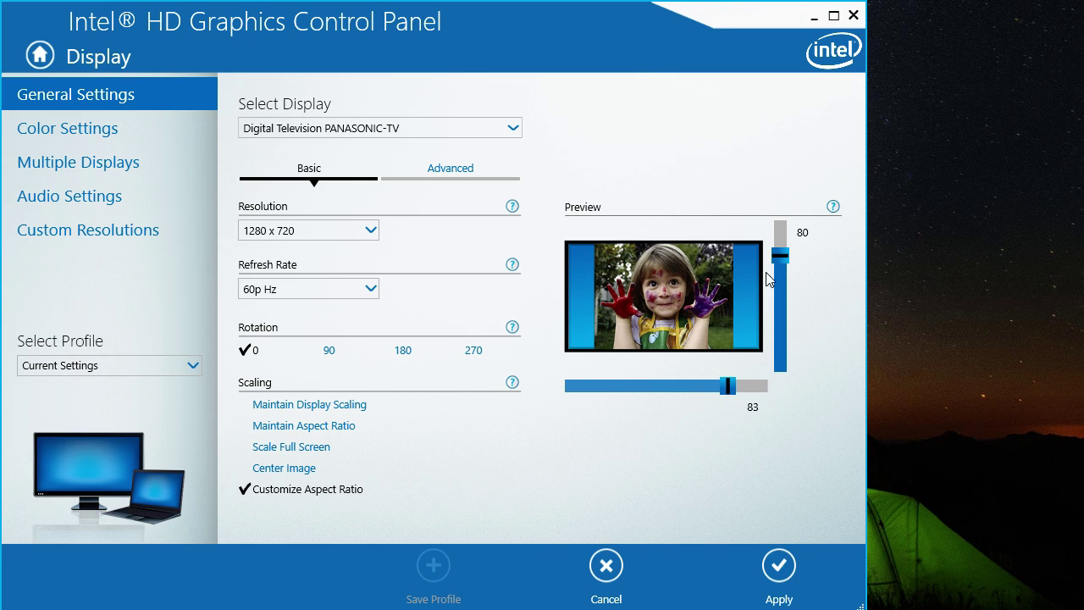
drag(779, 260, 779, 253)
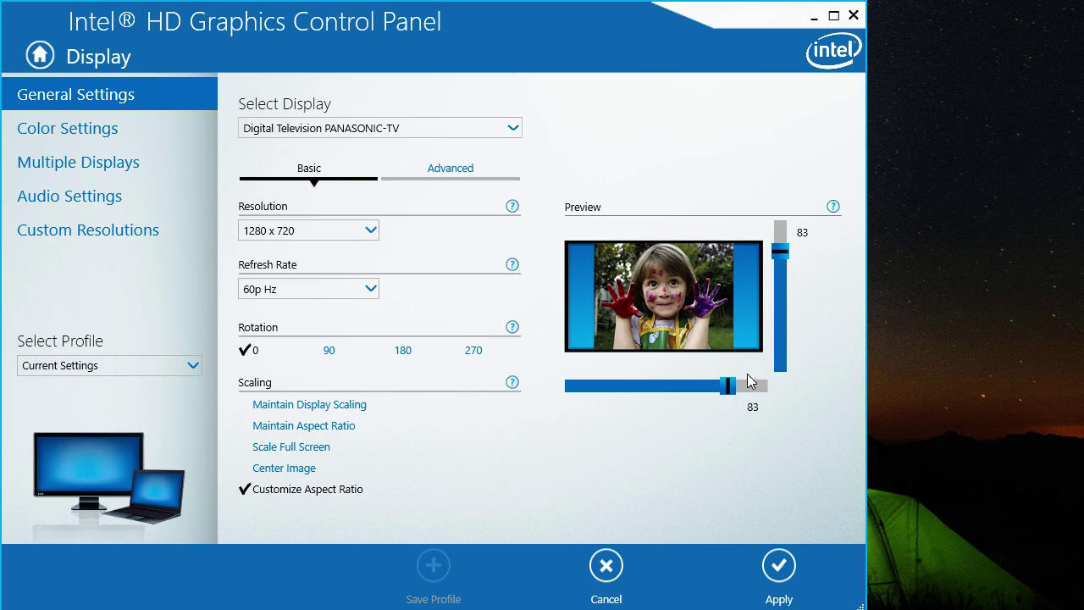
drag(728, 387, 704, 360)
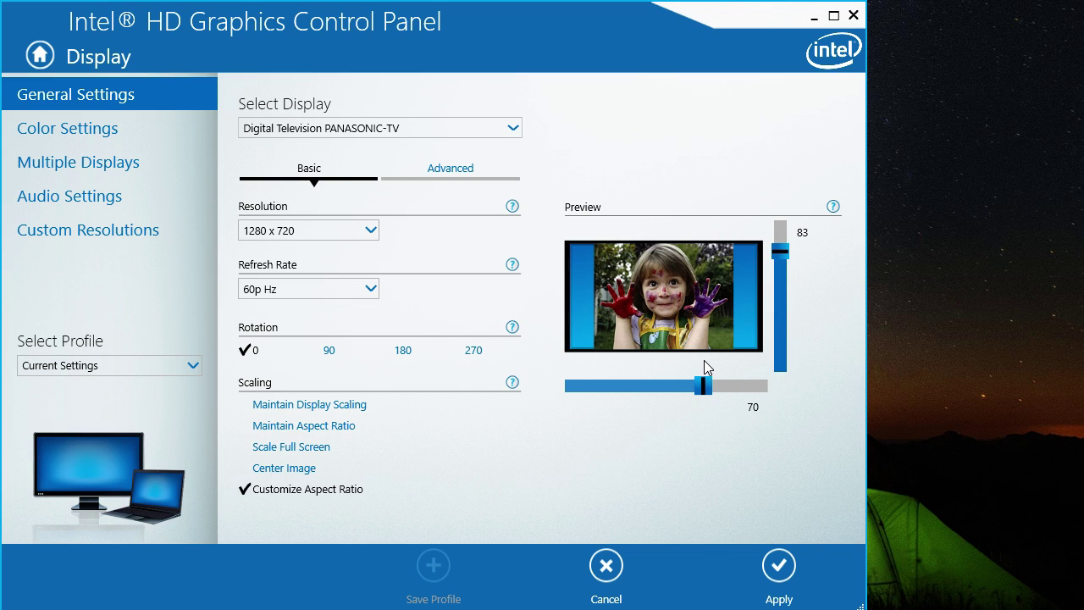
drag(780, 252, 781, 271)
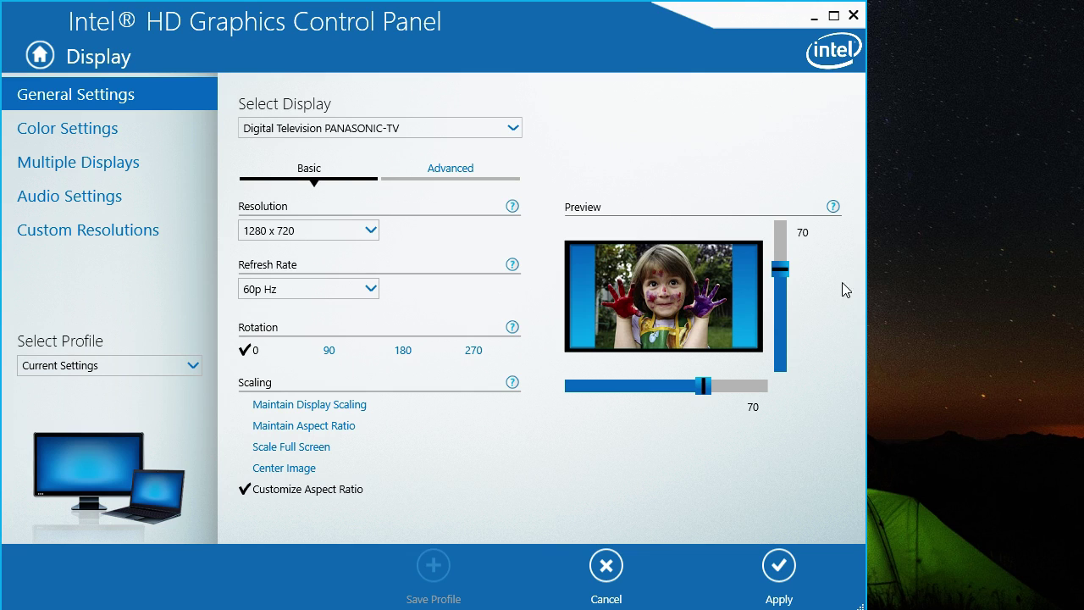
drag(780, 271, 783, 263)
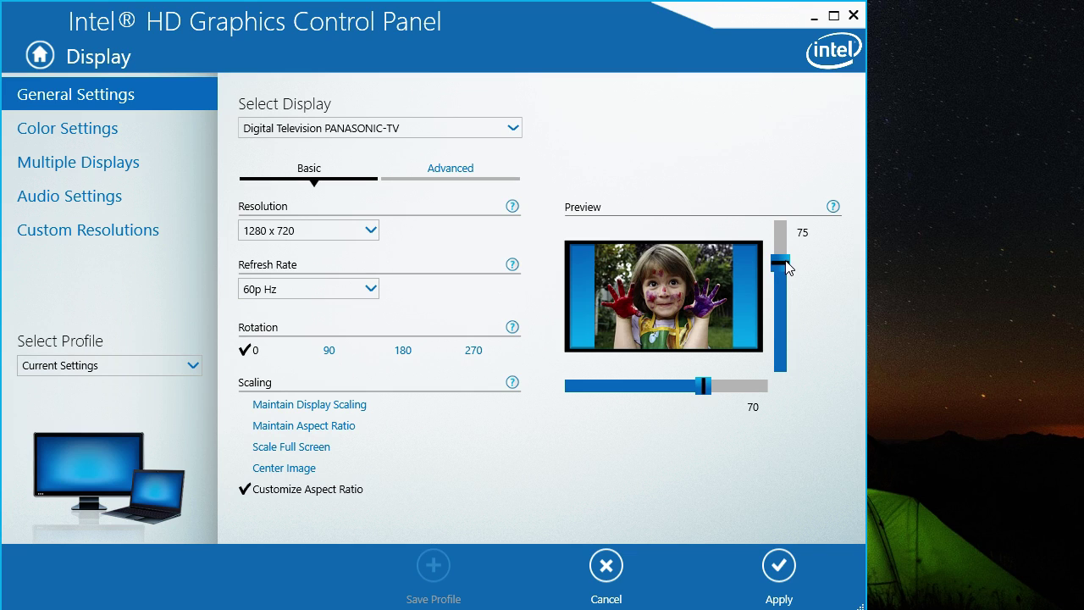
drag(706, 387, 715, 400)
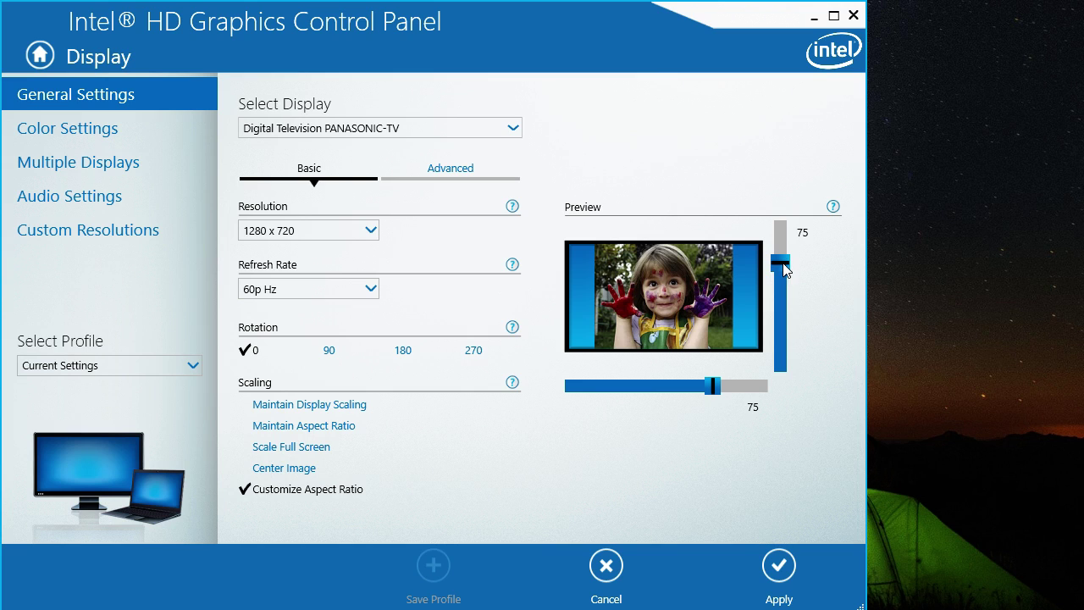
drag(784, 267, 788, 269)
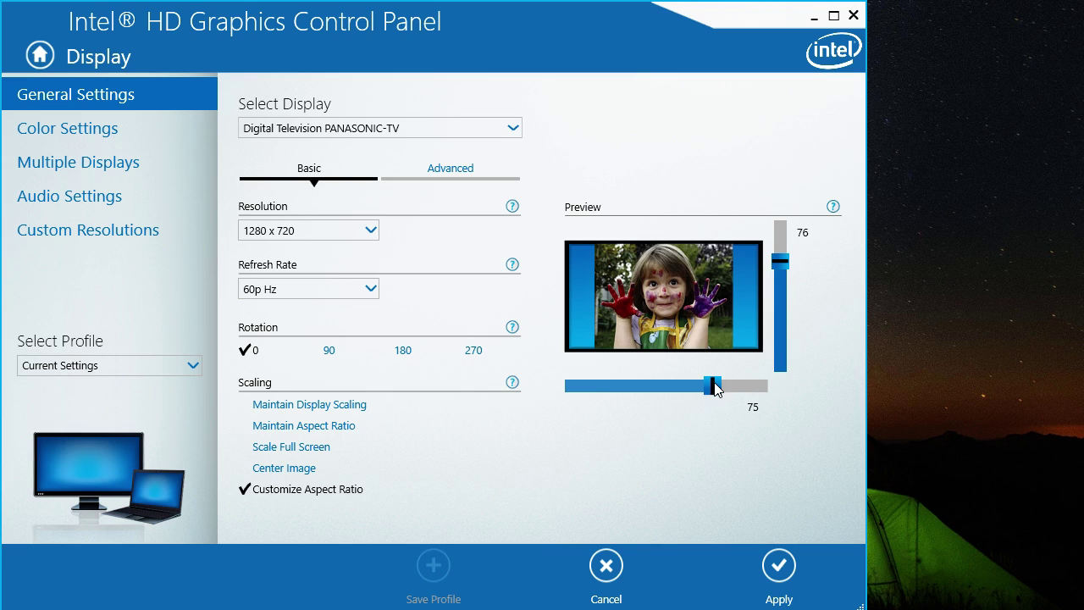
drag(712, 386, 717, 388)
Bring the OBS recording window to the front from the system tray.
click(956, 597)
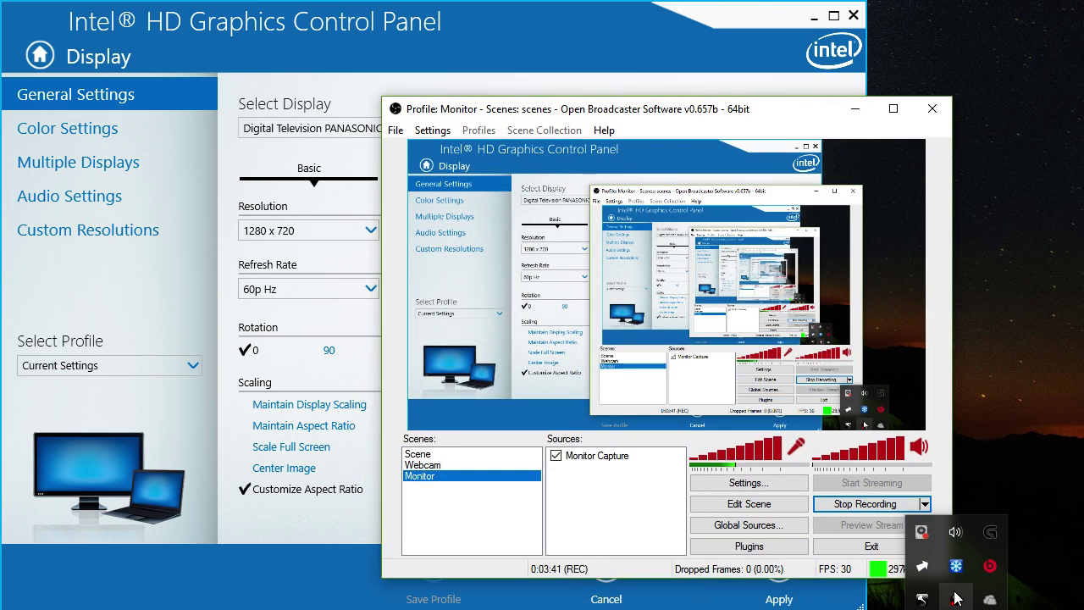